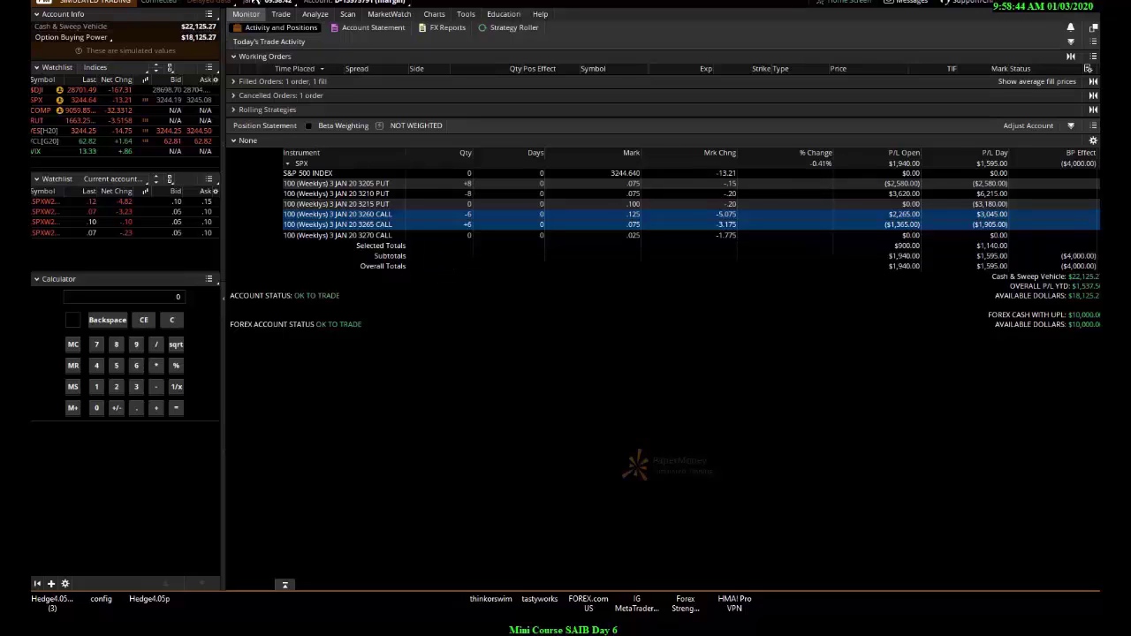
Step: On the trading page, load the SPX quote and option chain
left_click(281, 16)
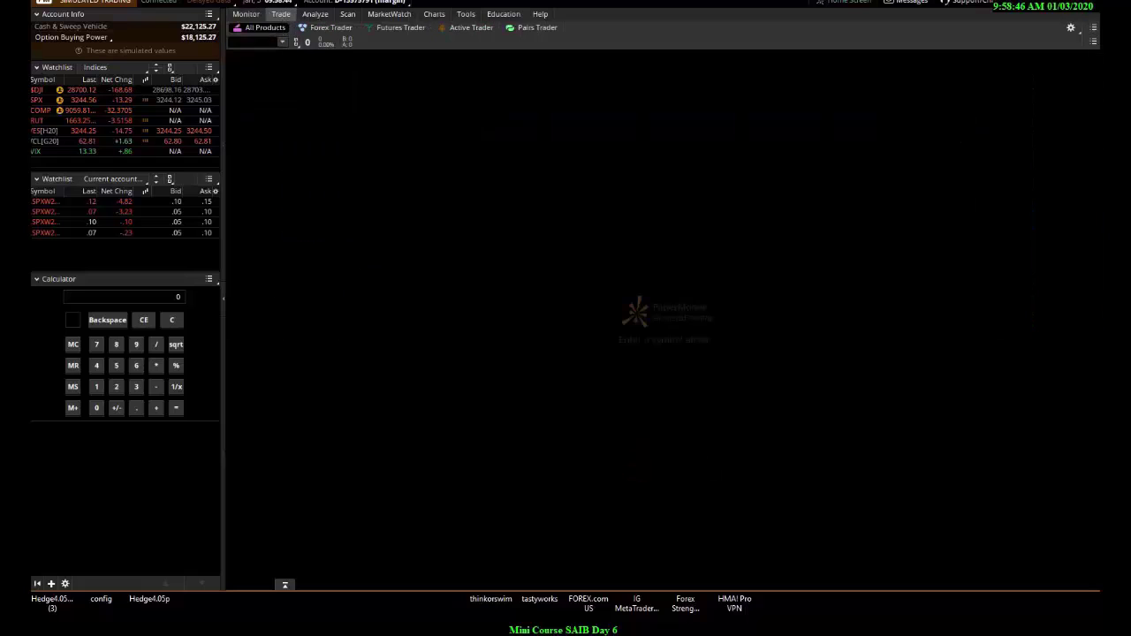
type("SPX")
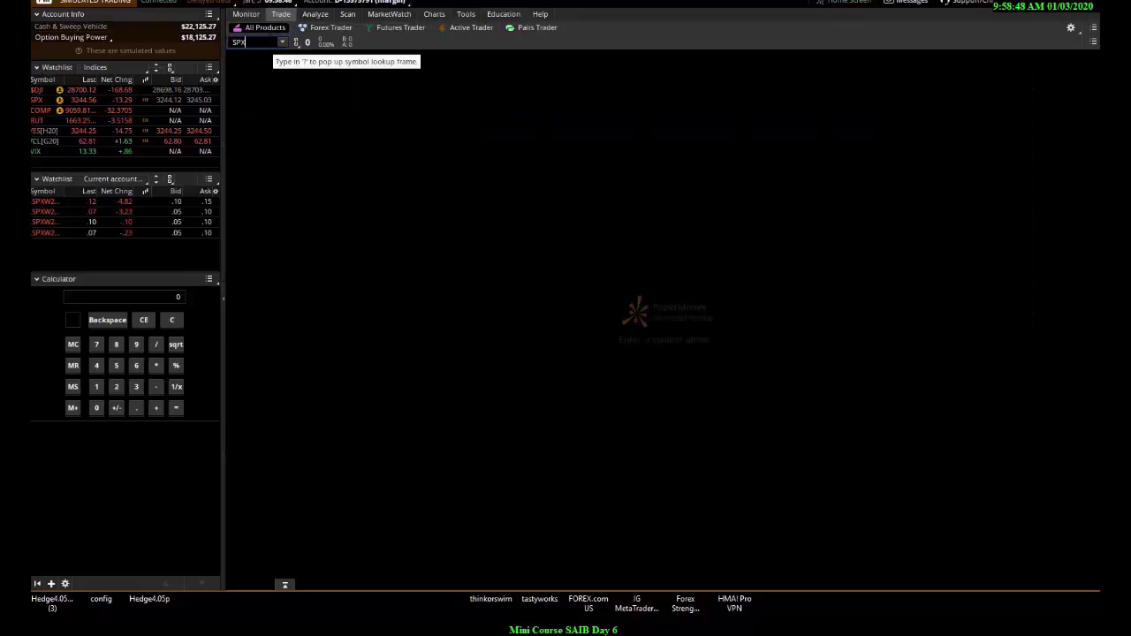
key("Return")
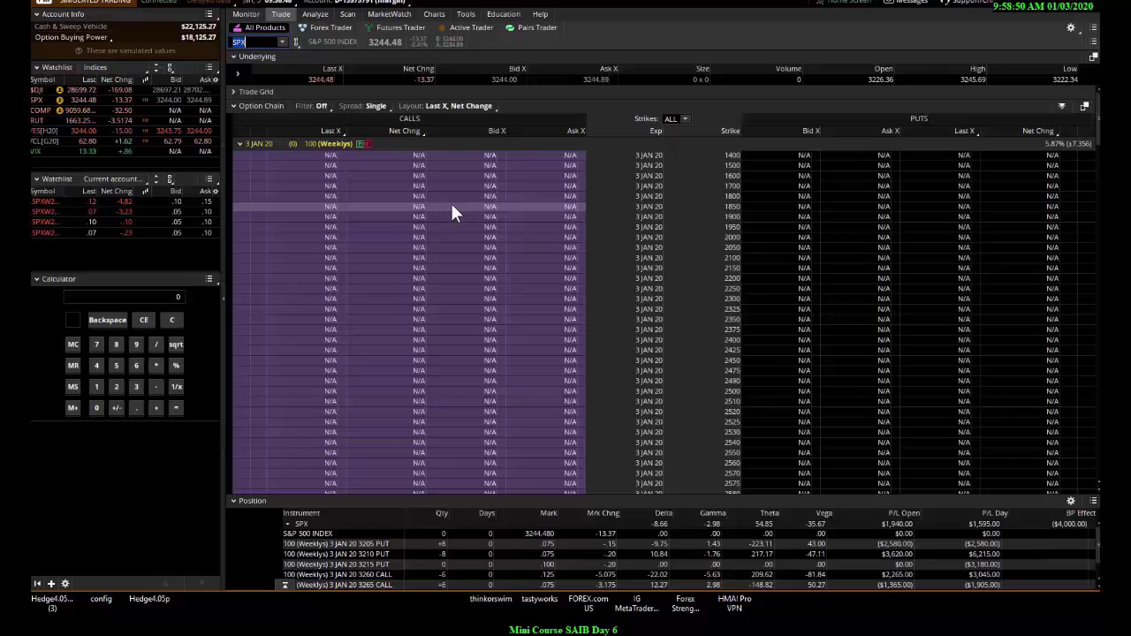
Step: Expand the 3 JAN 20 expiration and scroll to the strikes near 3180–3345
left_click(245, 142)
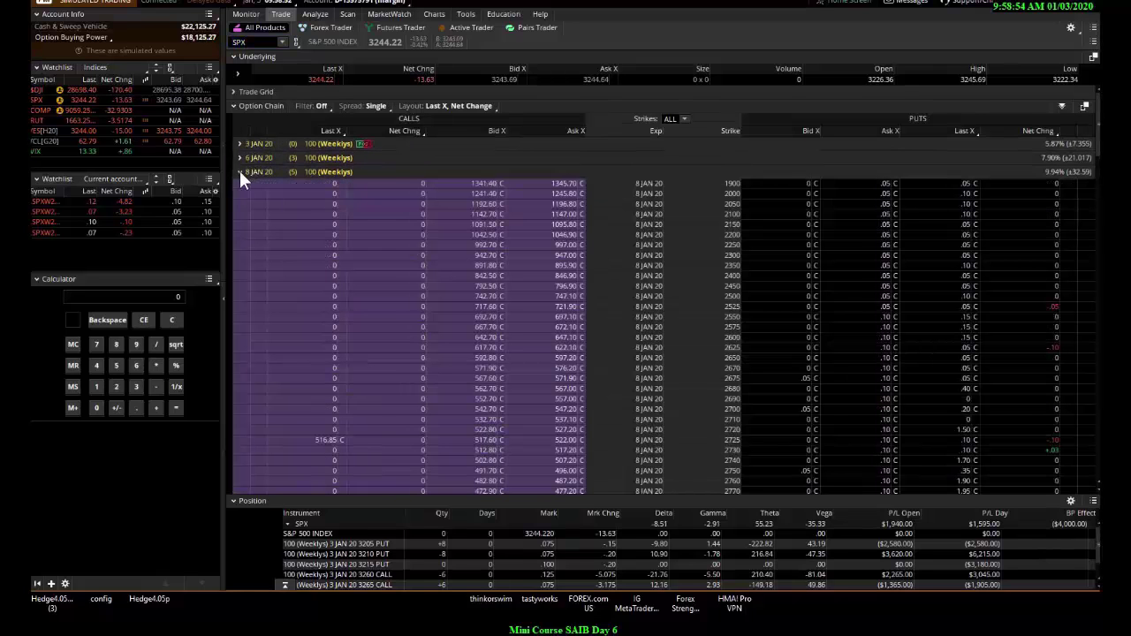
left_click(240, 172)
left_click(240, 144)
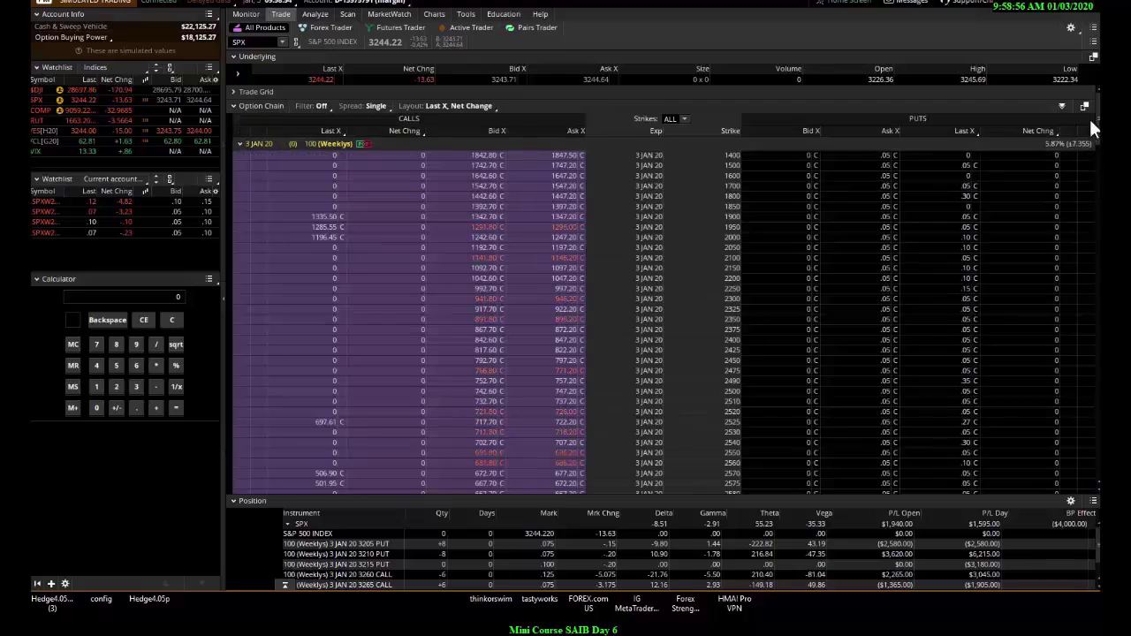
left_click_drag(1092, 128, 1096, 309)
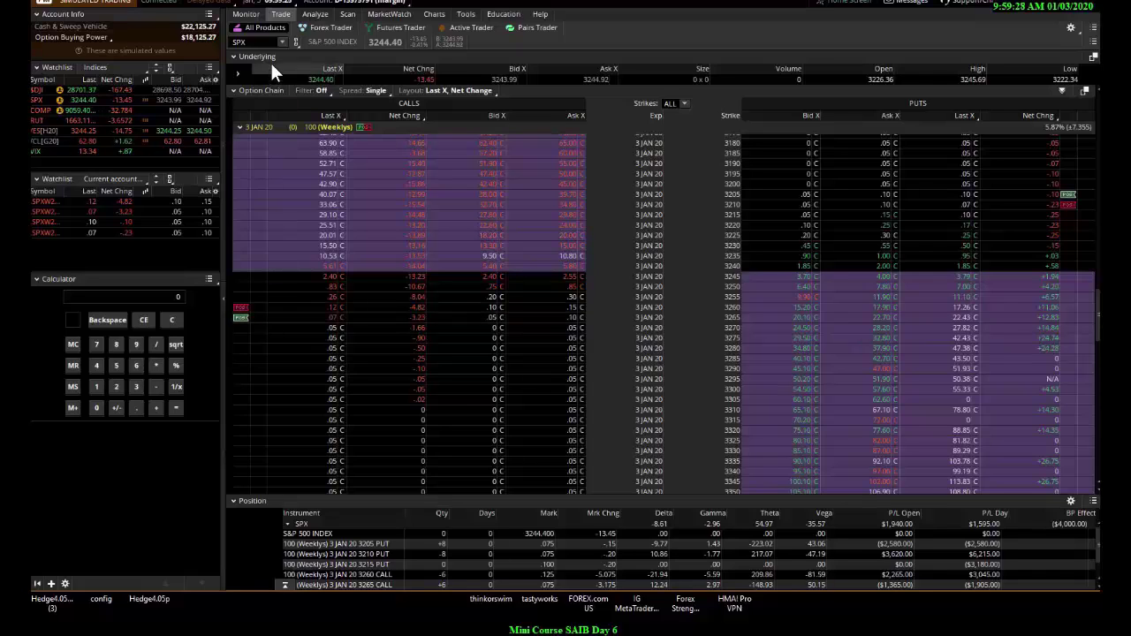
Step: Create a closing buy vertical order at 0.05 for the selected 3205/3210 put positions
left_click(248, 27)
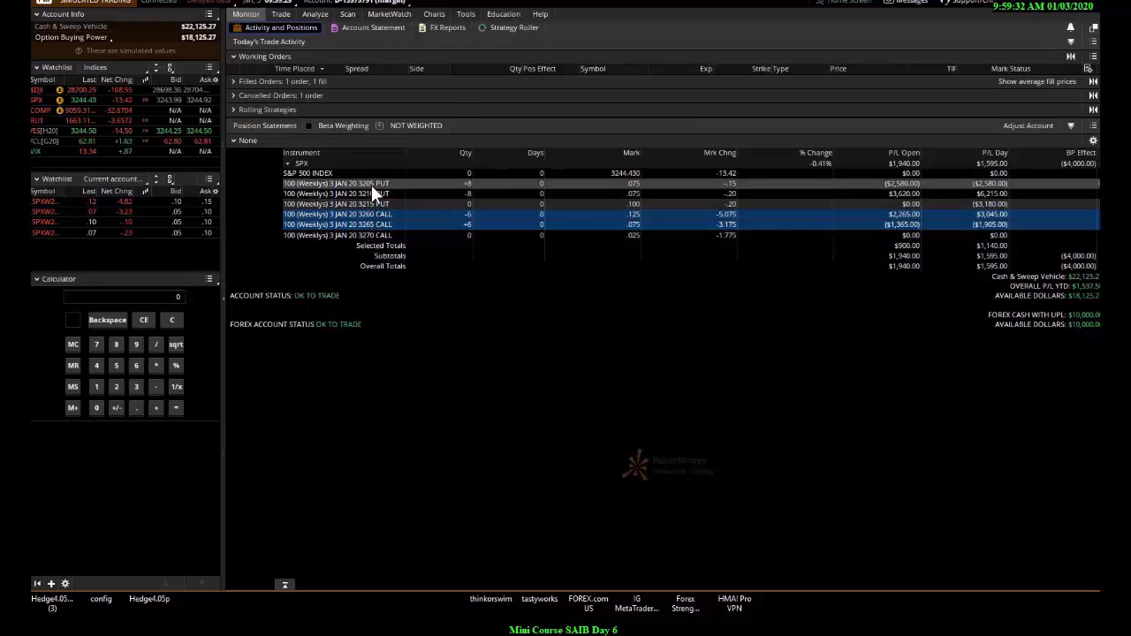
left_click_drag(373, 184, 372, 195)
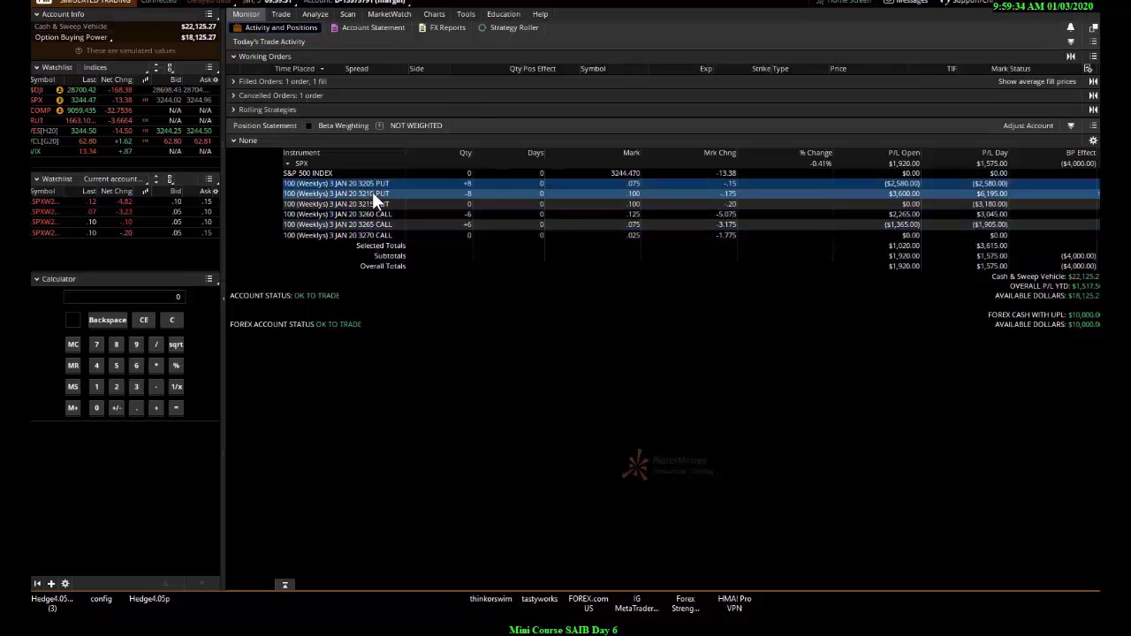
right_click(372, 192)
mouse_move(400, 204)
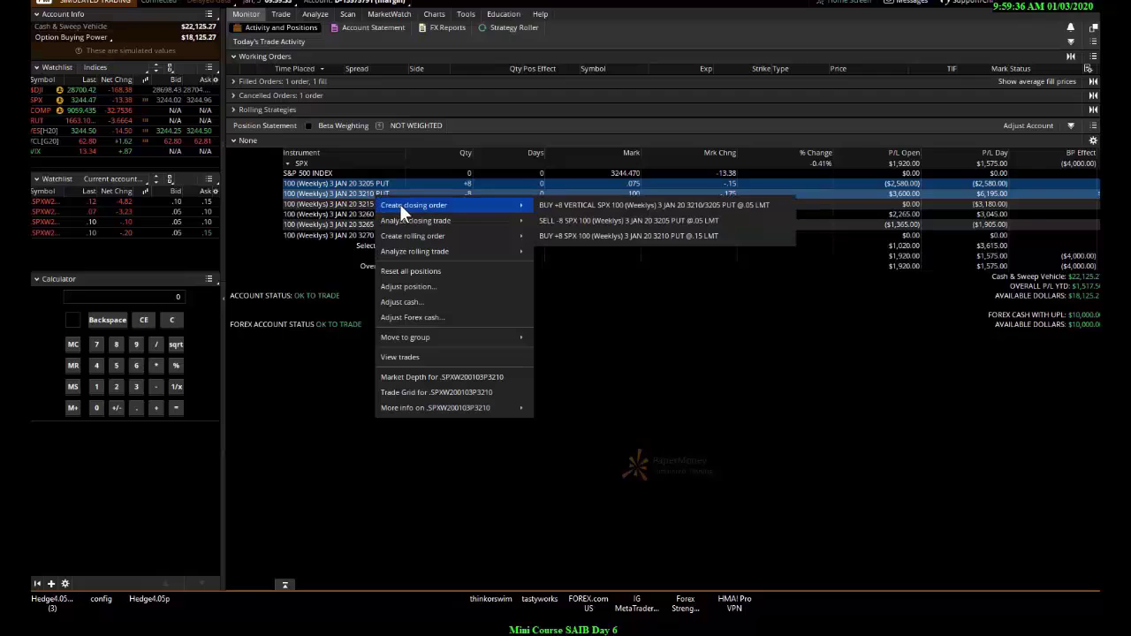
left_click(551, 201)
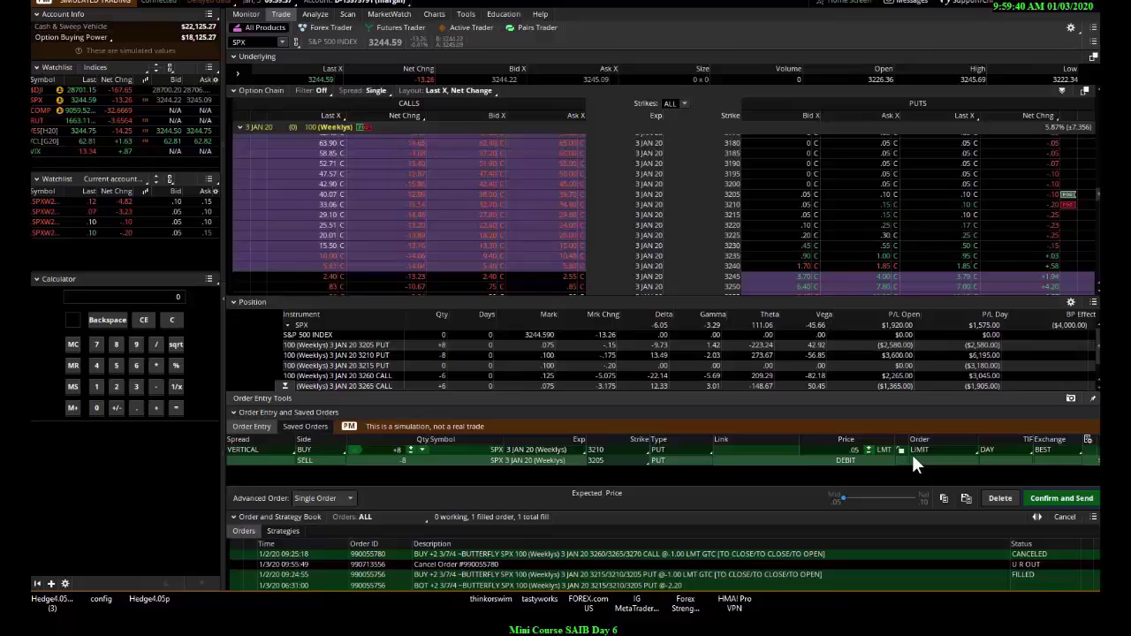
Step: Make the put closing order GTC, then confirm and send it
left_click(991, 450)
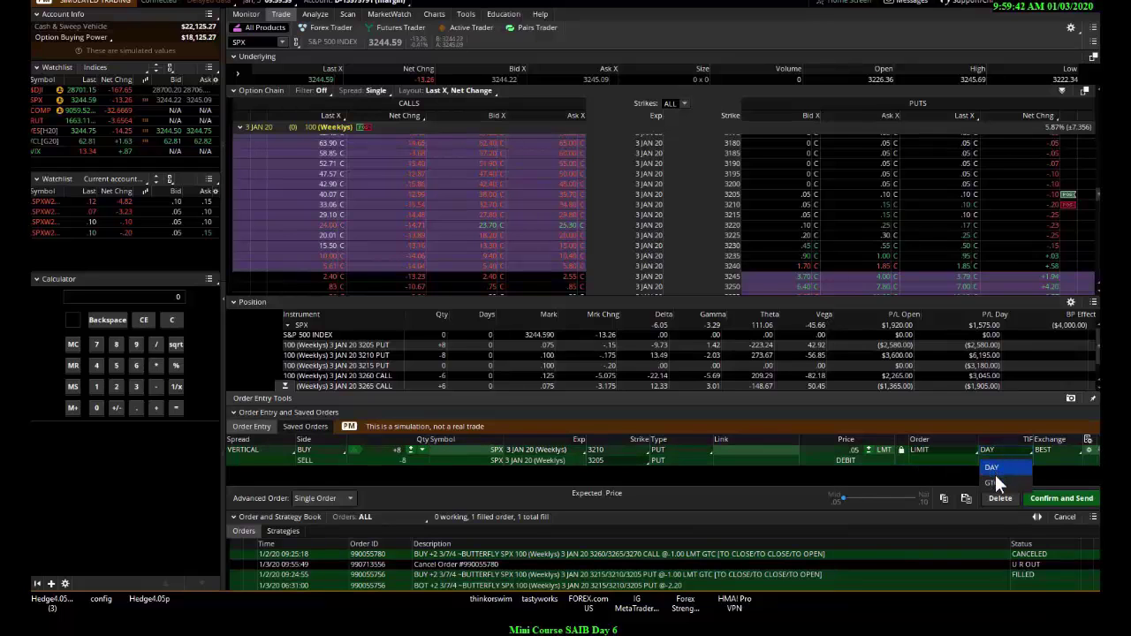
left_click(995, 478)
left_click(1047, 496)
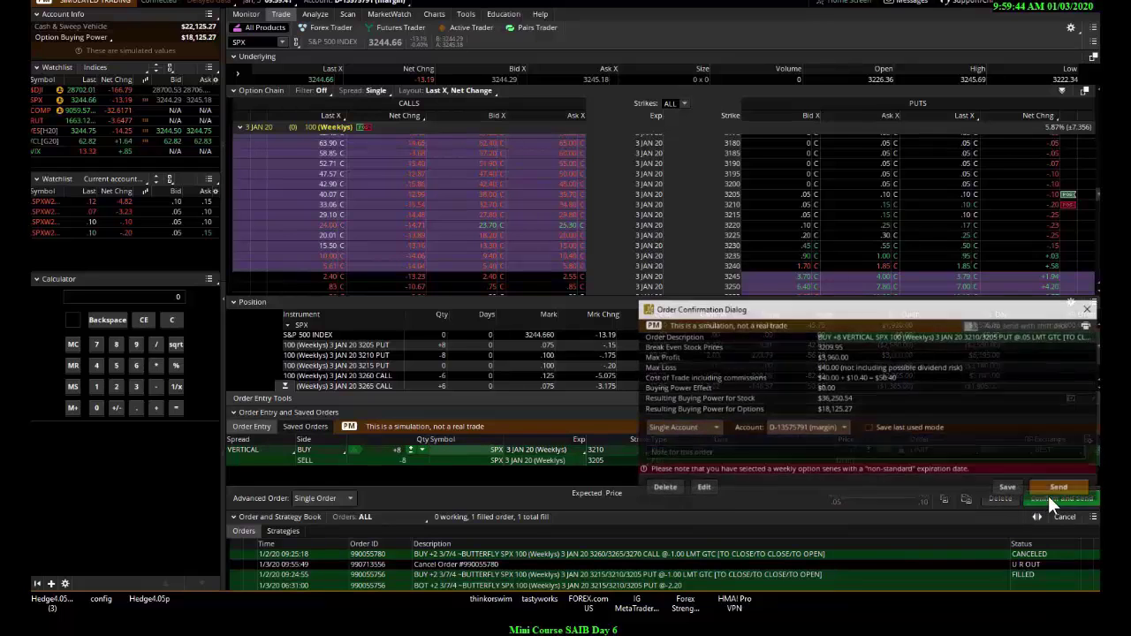
left_click(1050, 489)
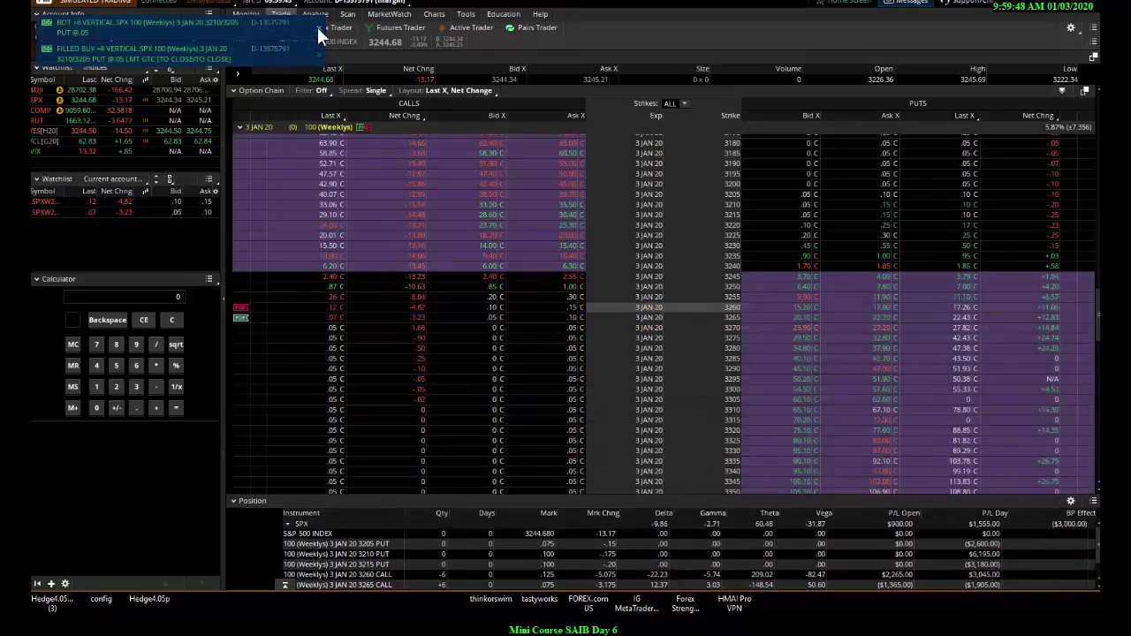
Step: Create a closing buy vertical order at 0.05 for the 3260/3265 call positions
left_click(248, 18)
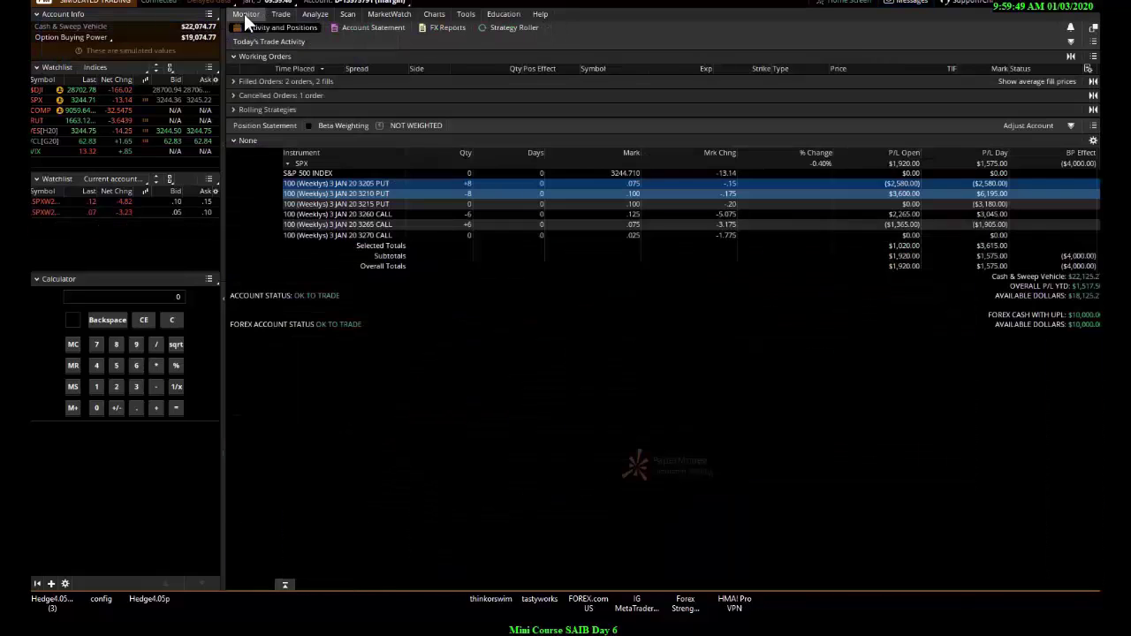
left_click_drag(374, 215, 375, 221)
right_click(376, 221)
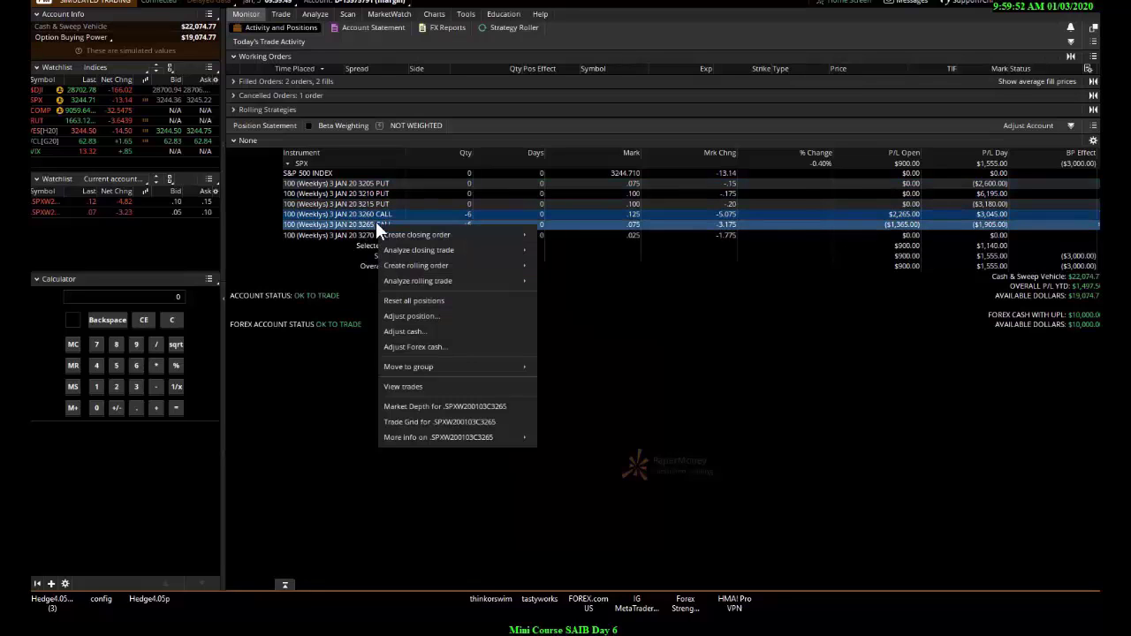
mouse_move(400, 234)
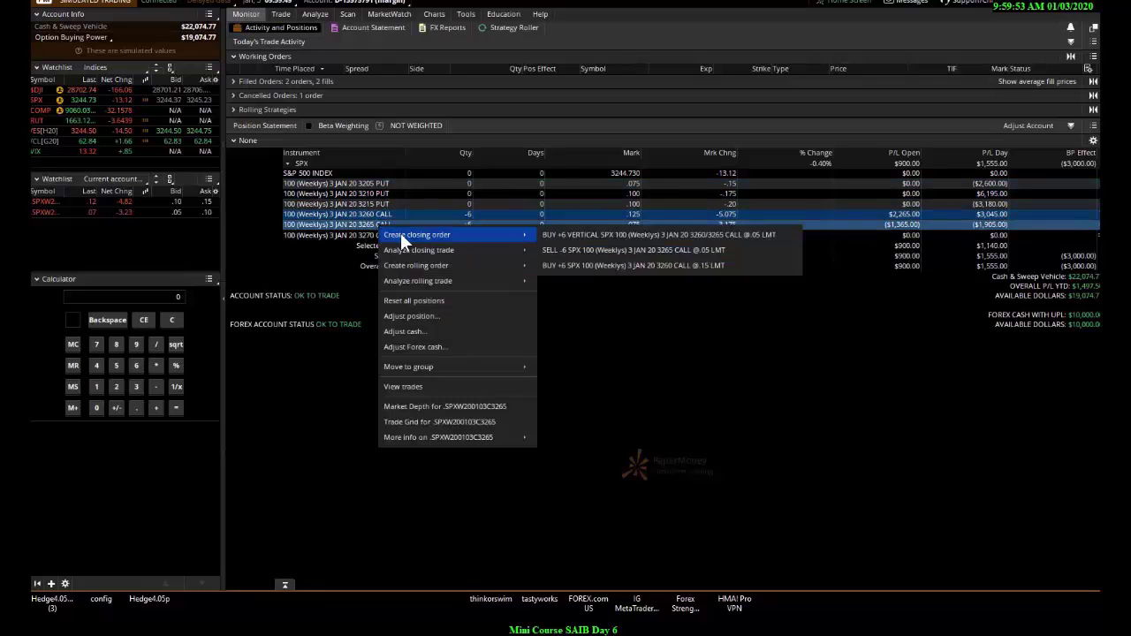
left_click(552, 234)
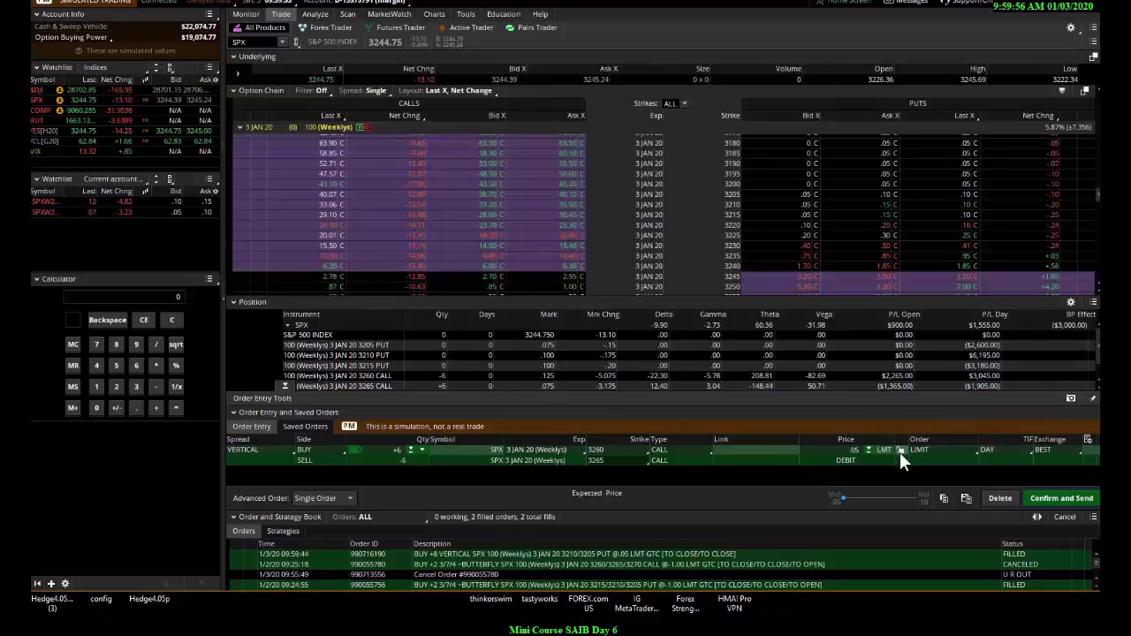
Step: Make the call closing order GTC, then confirm and send it
left_click(995, 452)
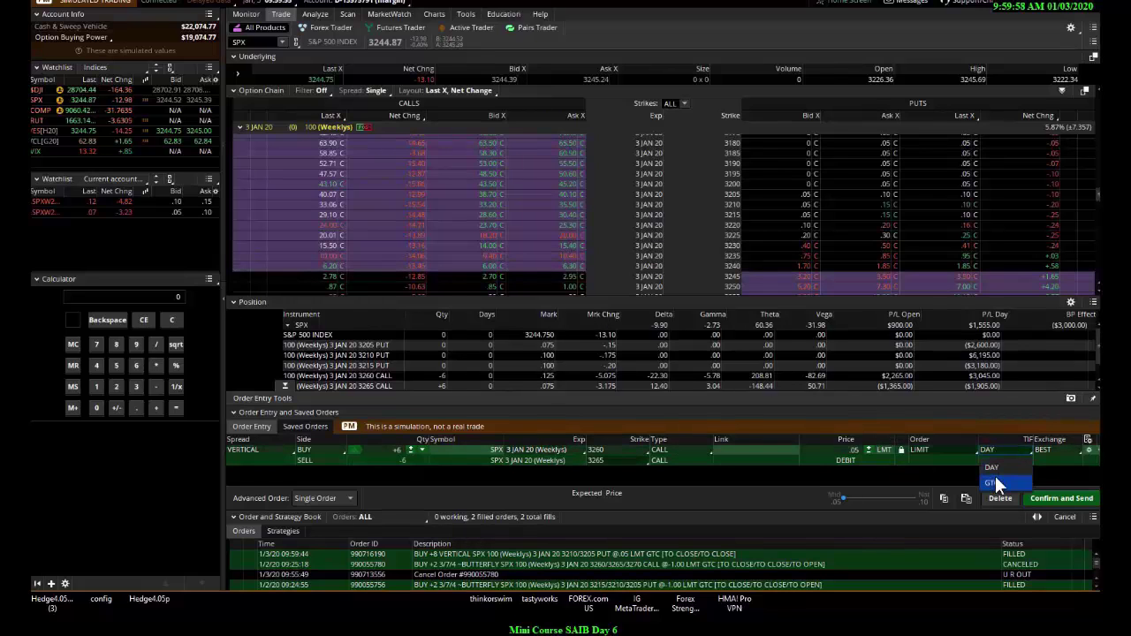
left_click(997, 475)
left_click(1051, 498)
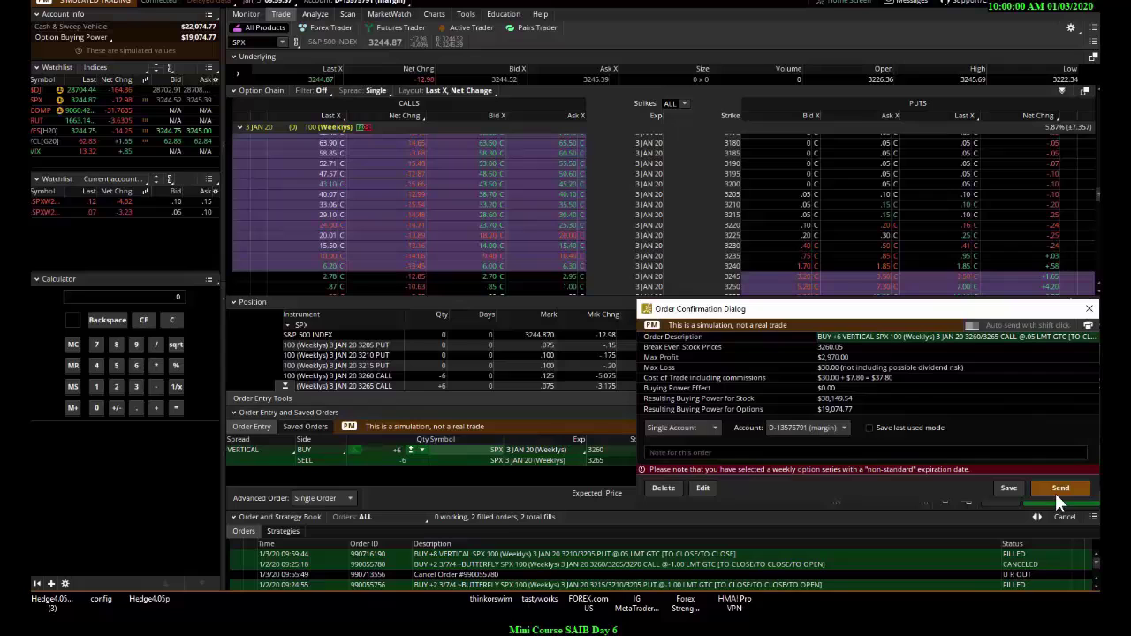
left_click(1056, 492)
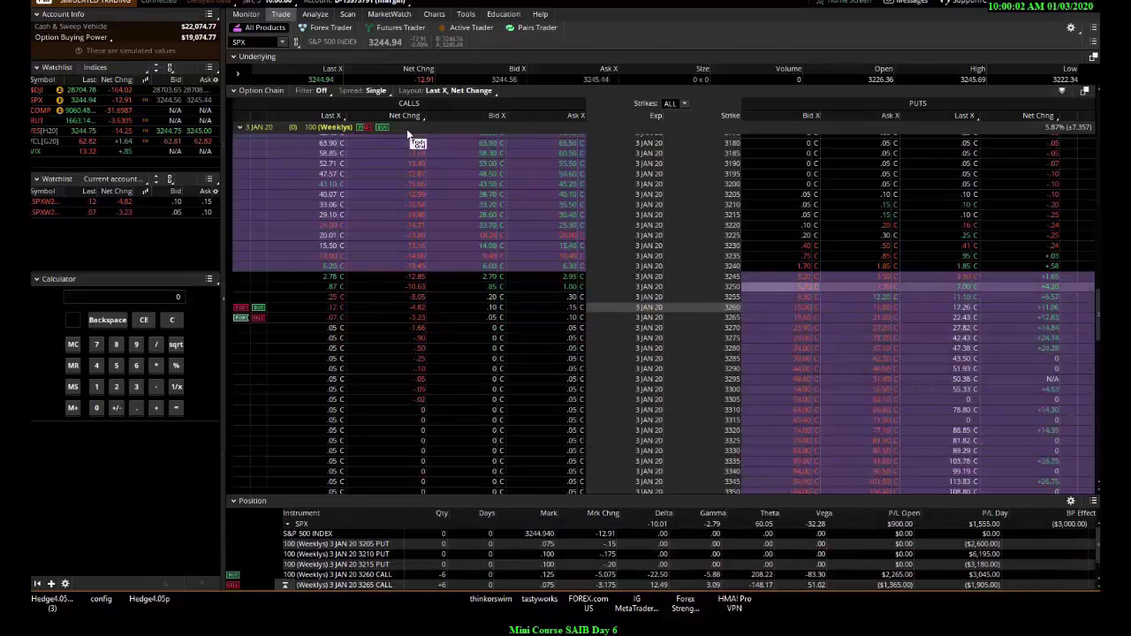
left_click(247, 14)
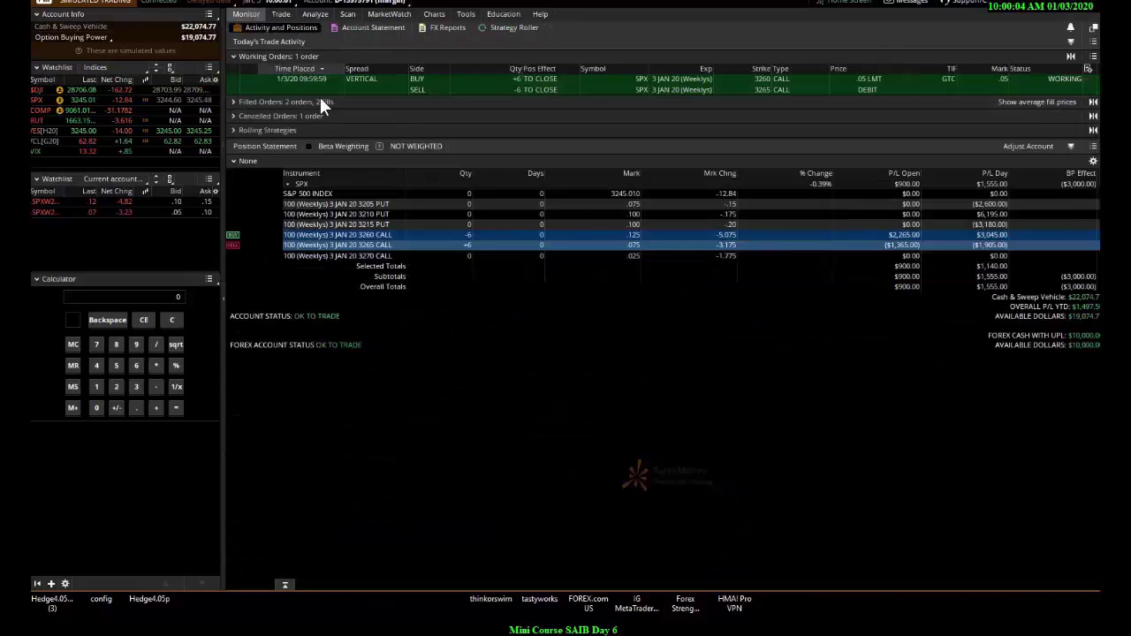